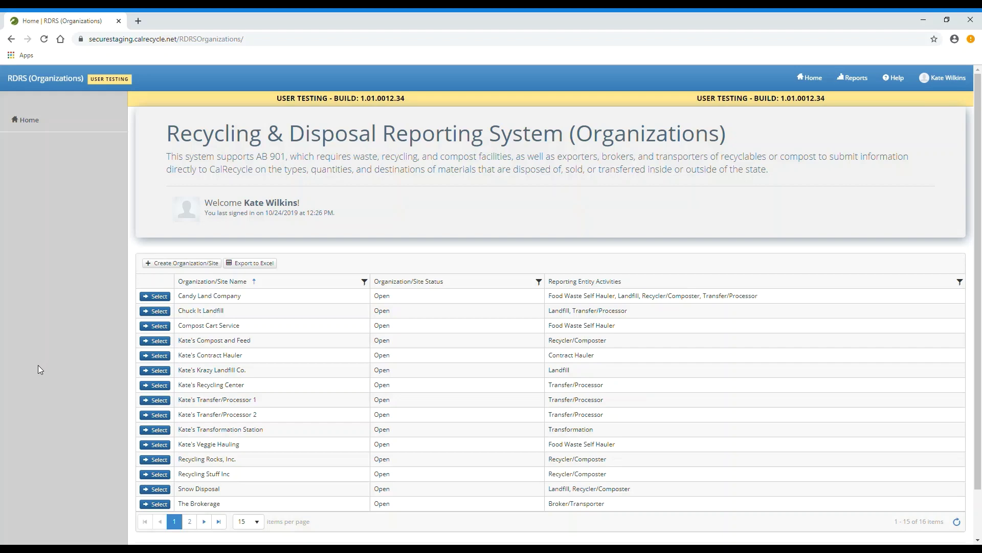
- Create a 2019 Q3 quarterly report for the Green Queen Compost (Recycler/Composter) activity of Kate's Compost and Feed
{"action": "left_click", "coordinate": [169, 345]}
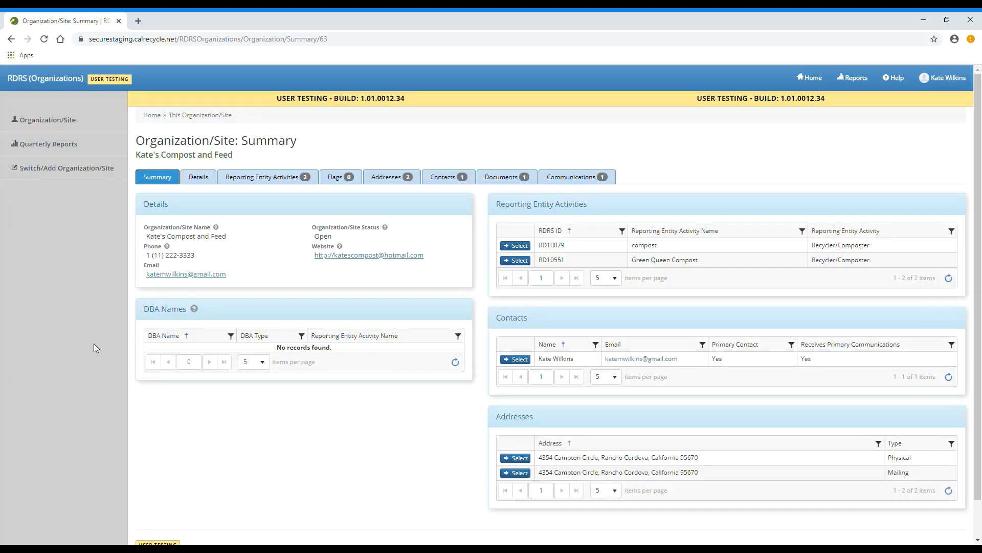
{"action": "left_click", "coordinate": [96, 150]}
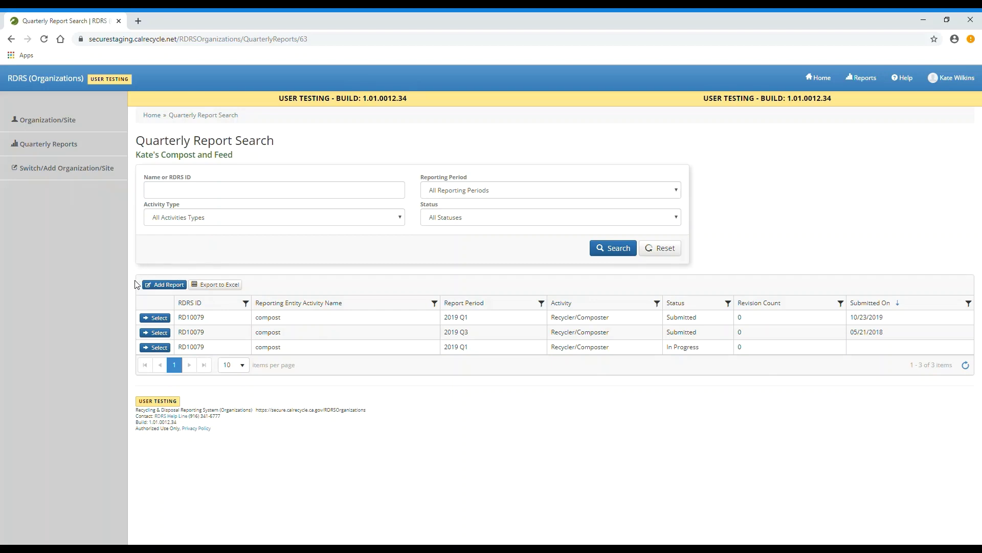
{"action": "left_click", "coordinate": [171, 288]}
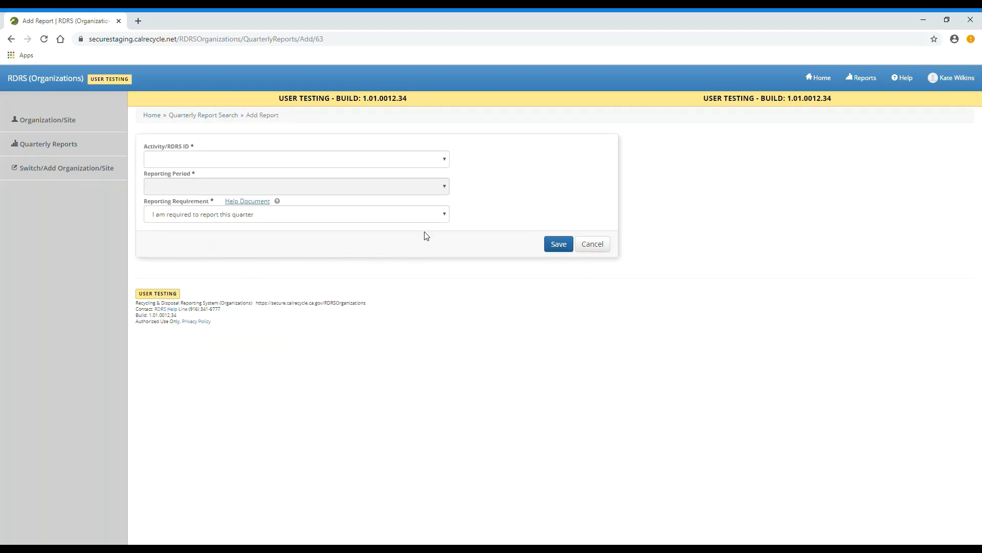
{"action": "left_click", "coordinate": [445, 161]}
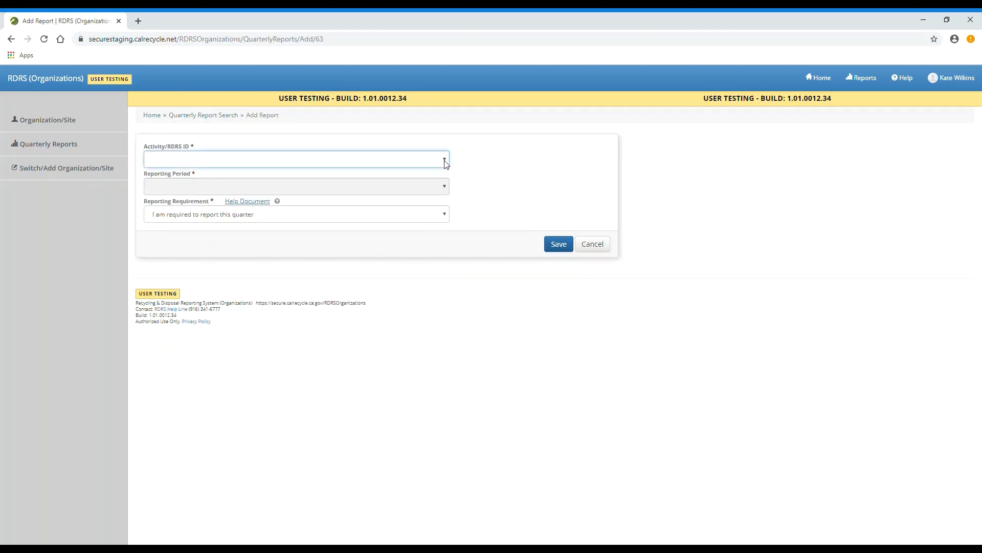
{"action": "left_click", "coordinate": [304, 189]}
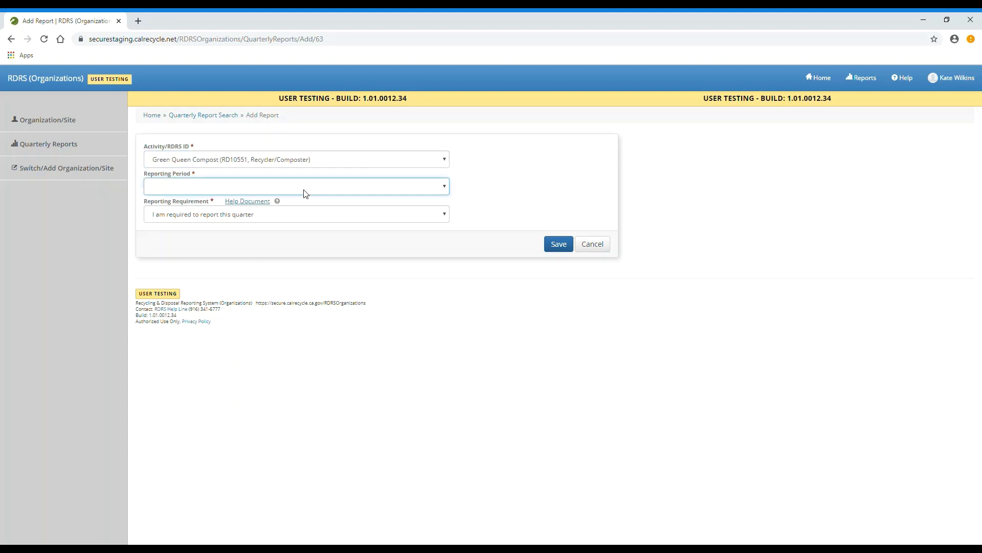
{"action": "left_click", "coordinate": [299, 222]}
{"action": "left_click", "coordinate": [557, 248]}
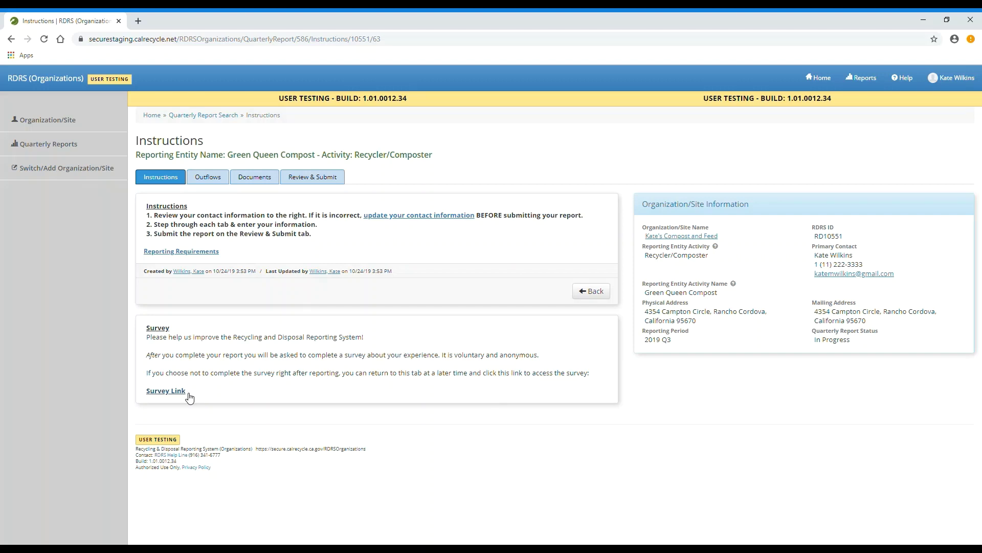
- Set the outflow method to receiving facility measurements with non certified scales, and select the Solid Waste for Disposal, End Use and Brokering/Transporting streams
{"action": "left_click", "coordinate": [212, 183]}
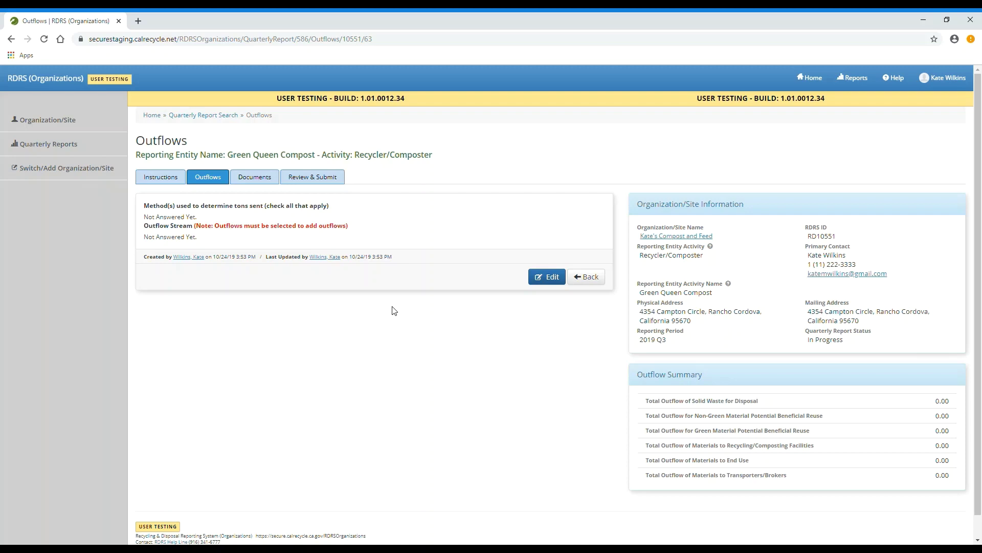
{"action": "left_click", "coordinate": [546, 279]}
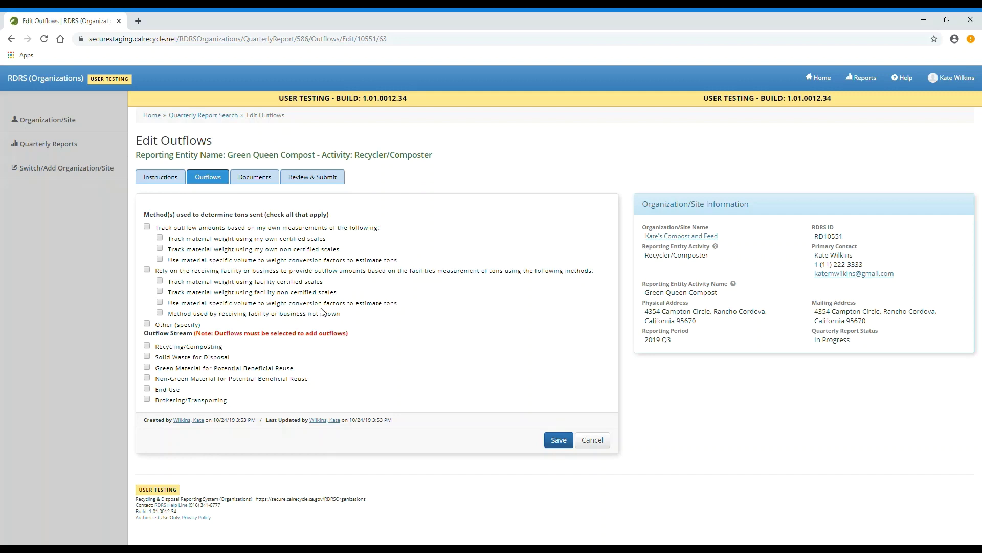
{"action": "left_click", "coordinate": [146, 270]}
{"action": "left_click", "coordinate": [147, 358]}
{"action": "left_click", "coordinate": [147, 390]}
{"action": "left_click", "coordinate": [148, 400]}
{"action": "left_click", "coordinate": [563, 446]}
- Start a Solid Waste for Disposal outflow with Chuck It Landfill (Chuck It Landfill entity) as the receiving facility
{"action": "scroll", "coordinate": [558, 450], "scroll_direction": "down", "scroll_amount": 2}
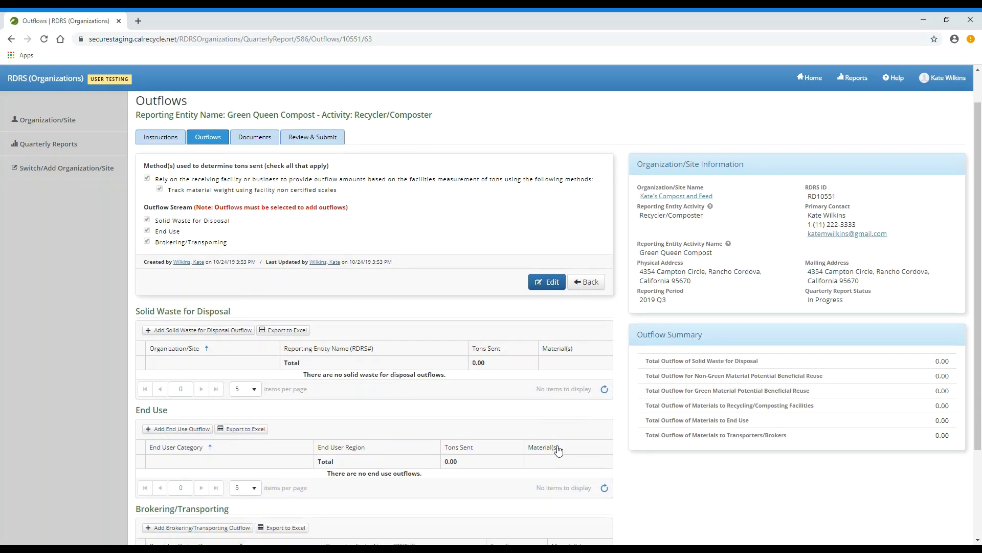
{"action": "scroll", "coordinate": [558, 450], "scroll_direction": "down", "scroll_amount": 3}
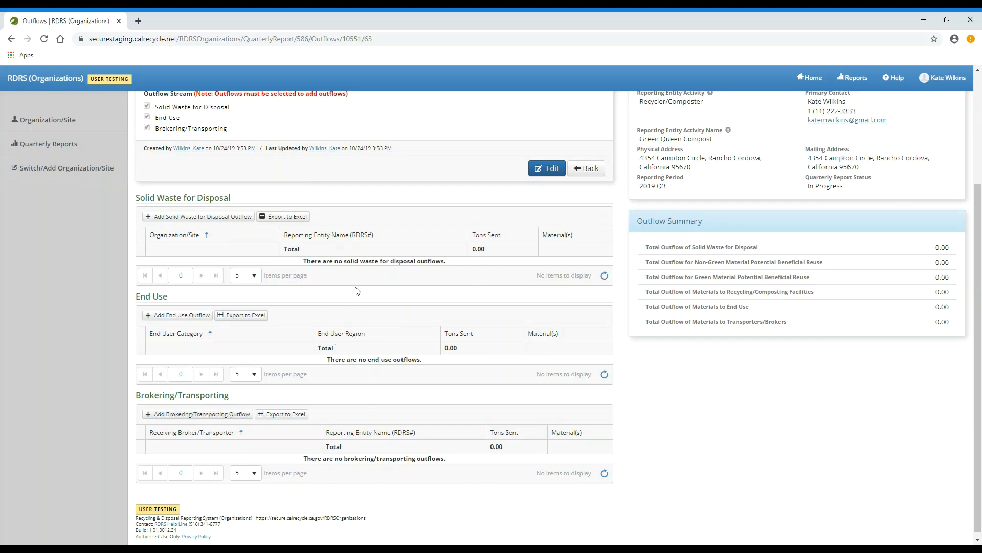
{"action": "left_click", "coordinate": [251, 219]}
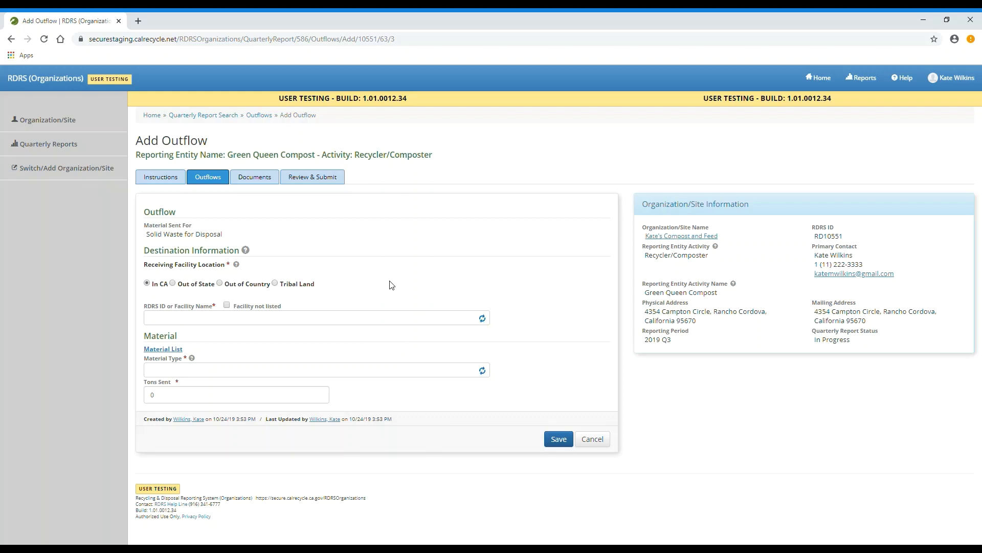
{"action": "left_click", "coordinate": [484, 322]}
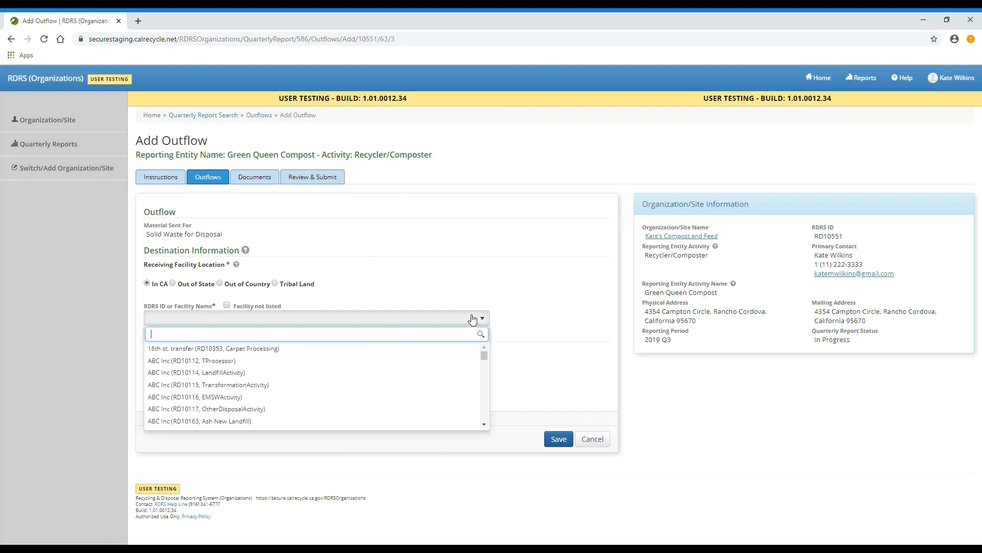
{"action": "type", "text": "chuck"}
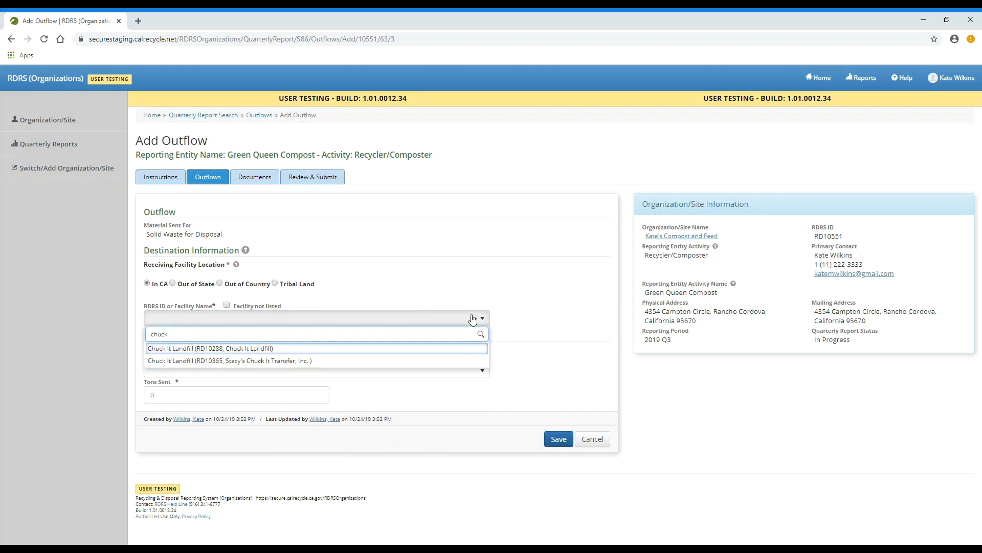
{"action": "left_click", "coordinate": [367, 351]}
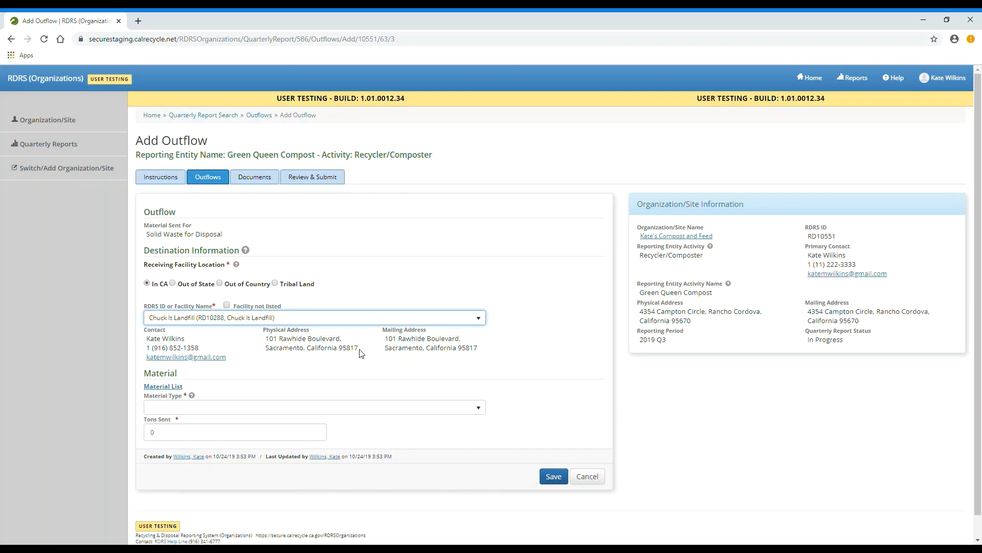
- Set the solid waste outflow's material to Mixed Residuals - Processing Residuals with 60.5 tons sent, save it and return to the outflows overview
{"action": "left_click", "coordinate": [459, 406]}
{"action": "type", "text": "p"}
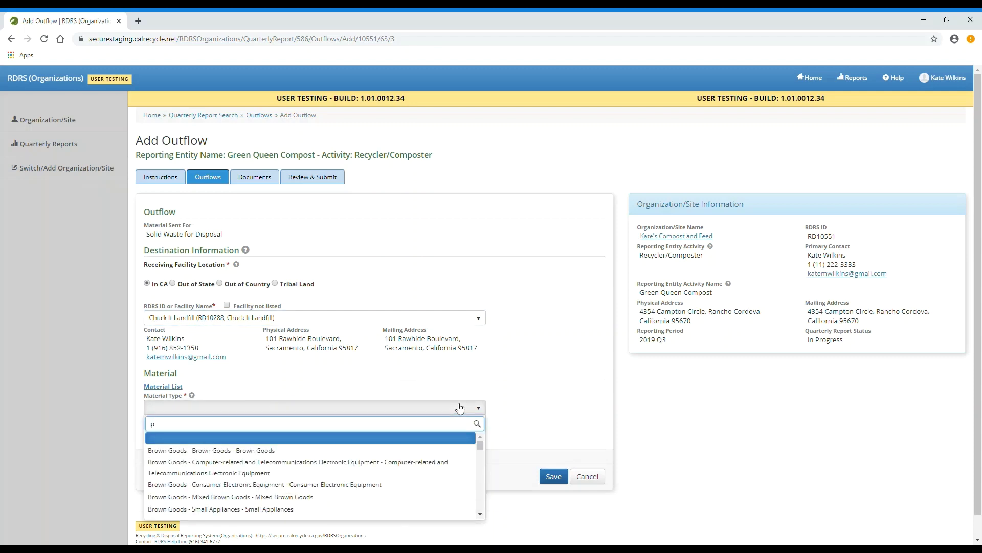
{"action": "type", "text": "rocessing"}
{"action": "left_click", "coordinate": [404, 435]}
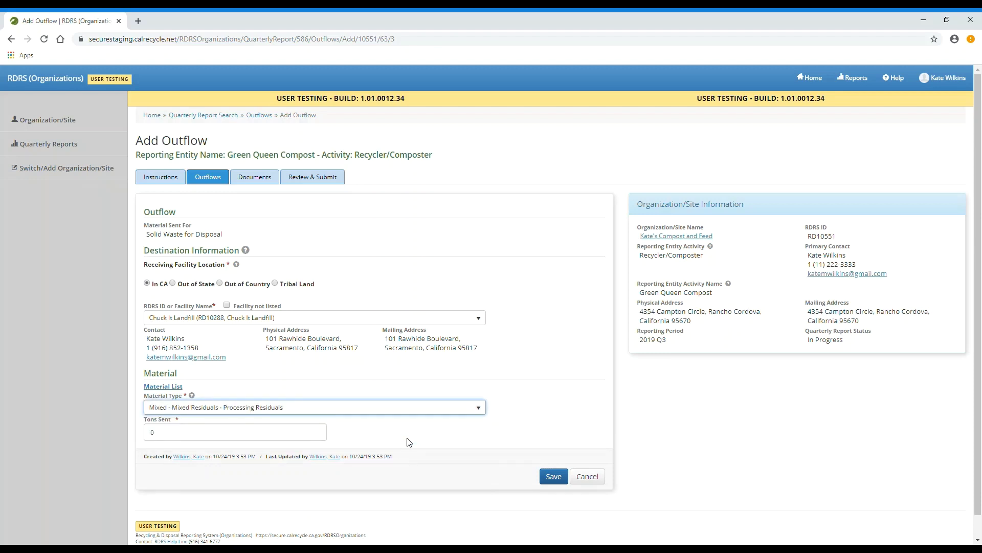
{"action": "left_click", "coordinate": [295, 440]}
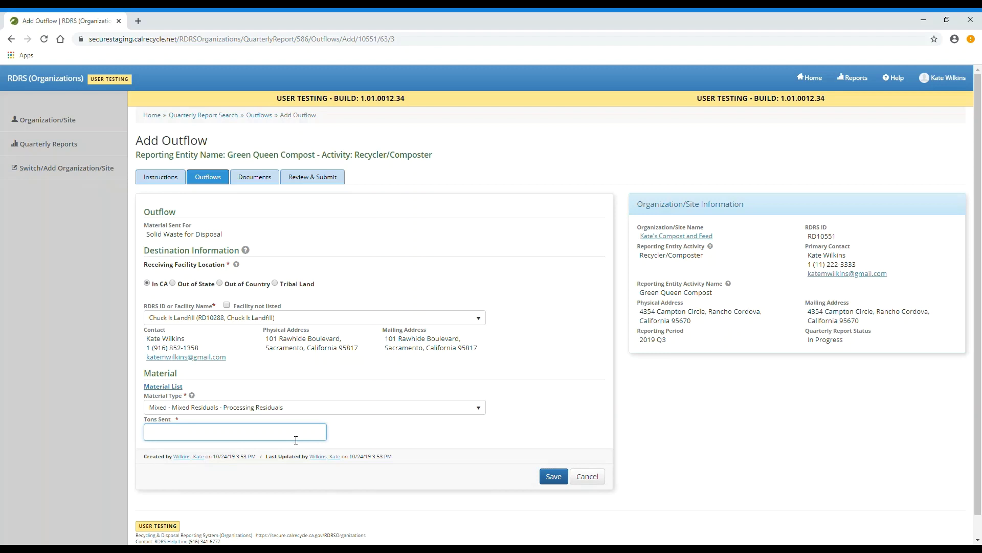
{"action": "type", "text": "60.5"}
{"action": "left_click", "coordinate": [558, 483]}
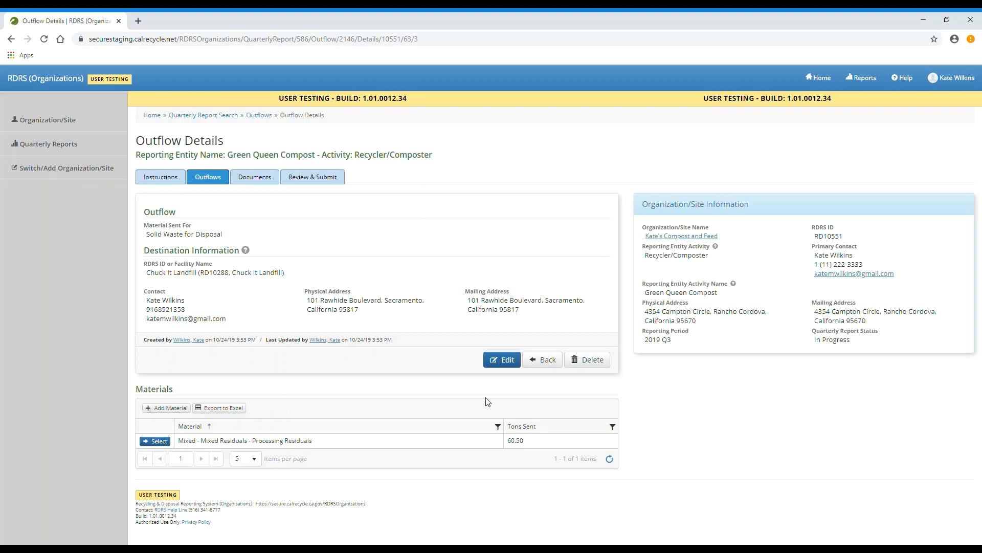
{"action": "left_click", "coordinate": [546, 359]}
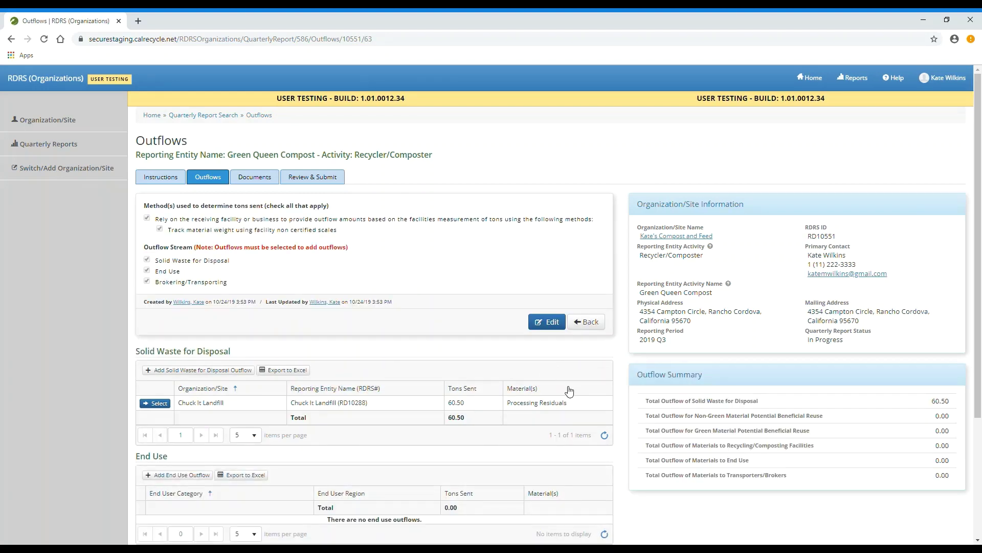
- Start an End Use outflow with the end user category Land Application and the end user county Marin
{"action": "scroll", "coordinate": [568, 390], "scroll_direction": "down", "scroll_amount": 1}
{"action": "scroll", "coordinate": [567, 390], "scroll_direction": "down", "scroll_amount": 2}
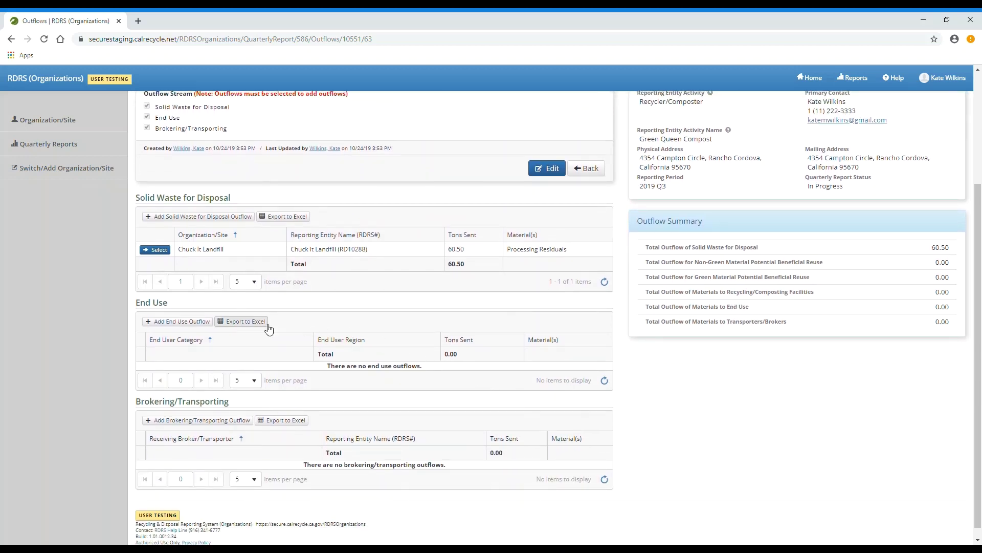
{"action": "left_click", "coordinate": [207, 326]}
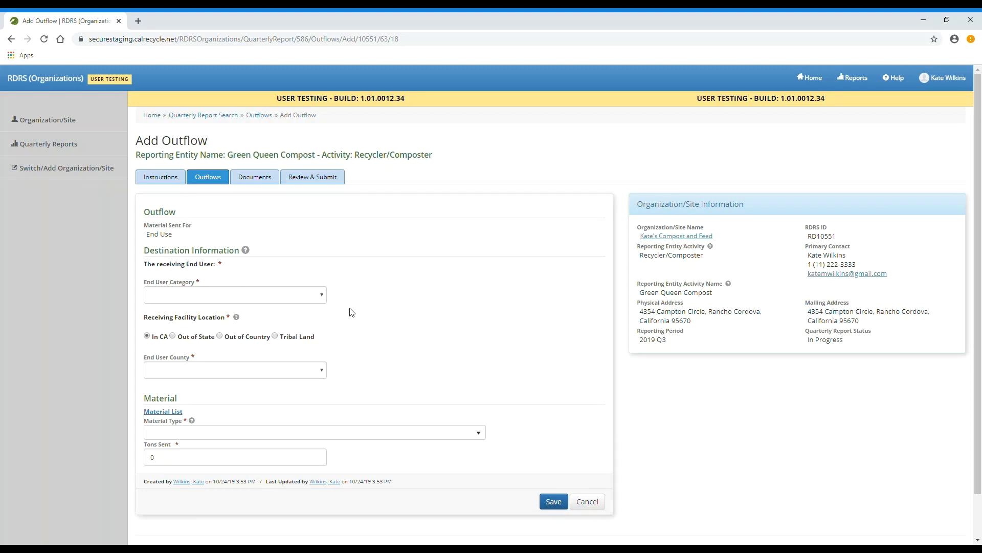
{"action": "left_click", "coordinate": [323, 299]}
{"action": "left_click", "coordinate": [267, 356]}
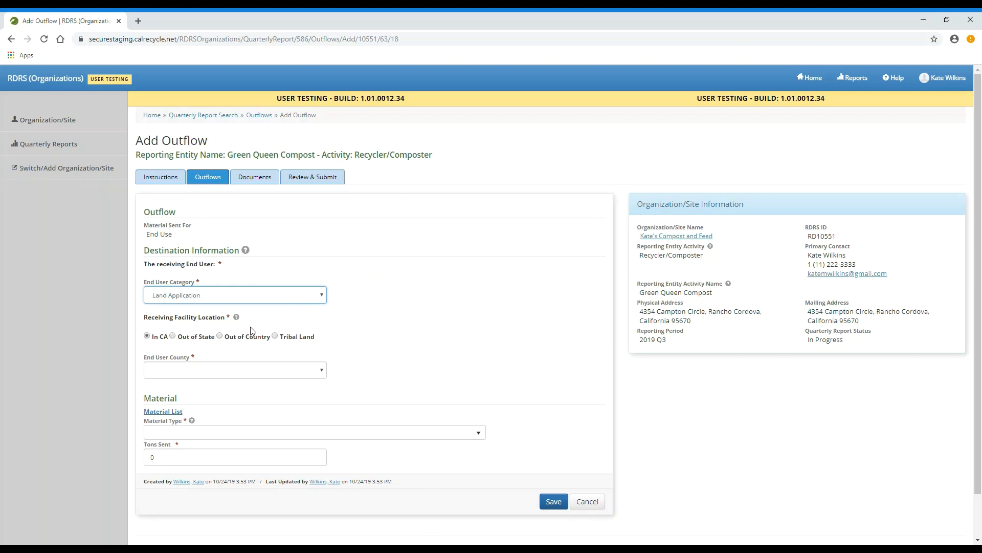
{"action": "left_click", "coordinate": [284, 369]}
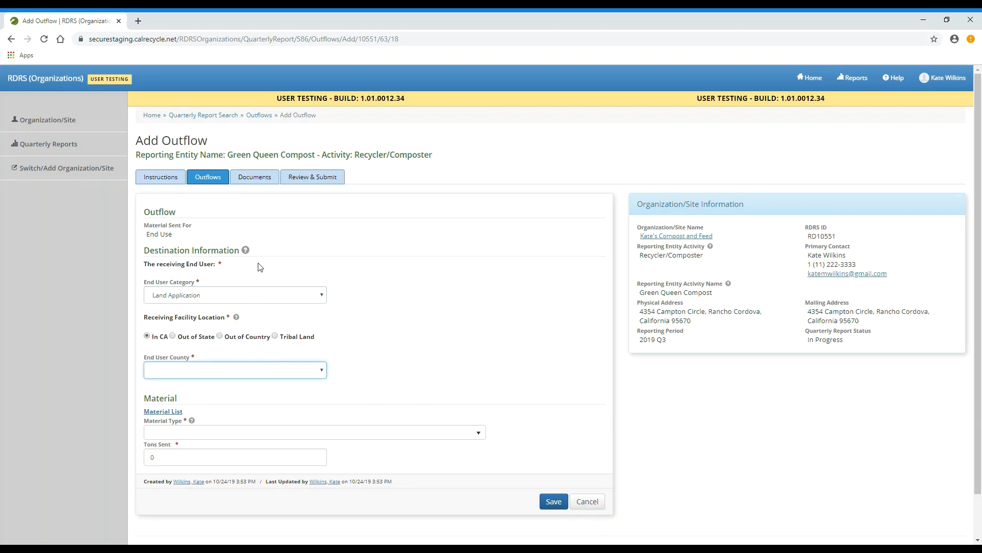
{"action": "type", "text": "marin"}
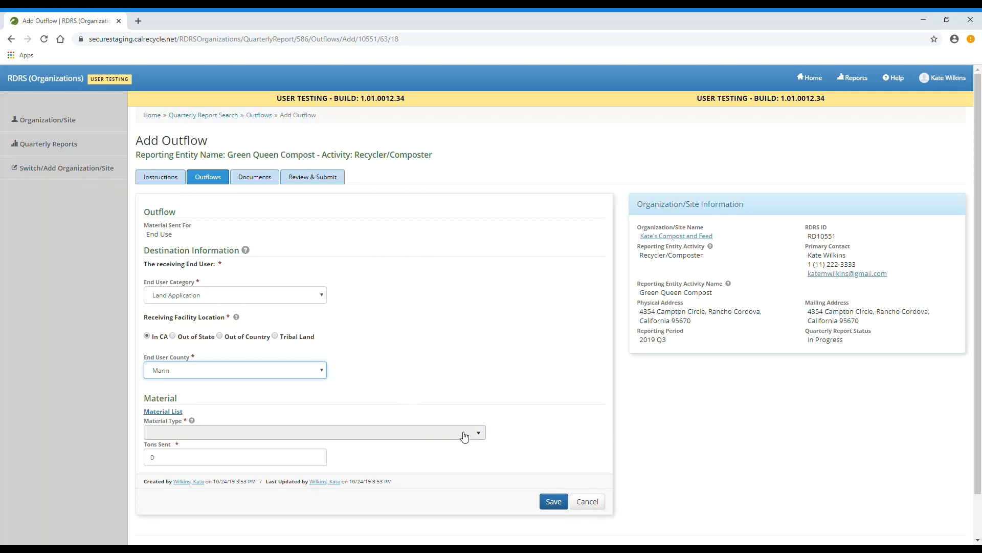
- Set the End Use outflow's material to Organics - Biosolids - Class A with 30 tons sent, save it and return to the outflows overview
{"action": "left_click", "coordinate": [464, 435]}
{"action": "type", "text": "bios"}
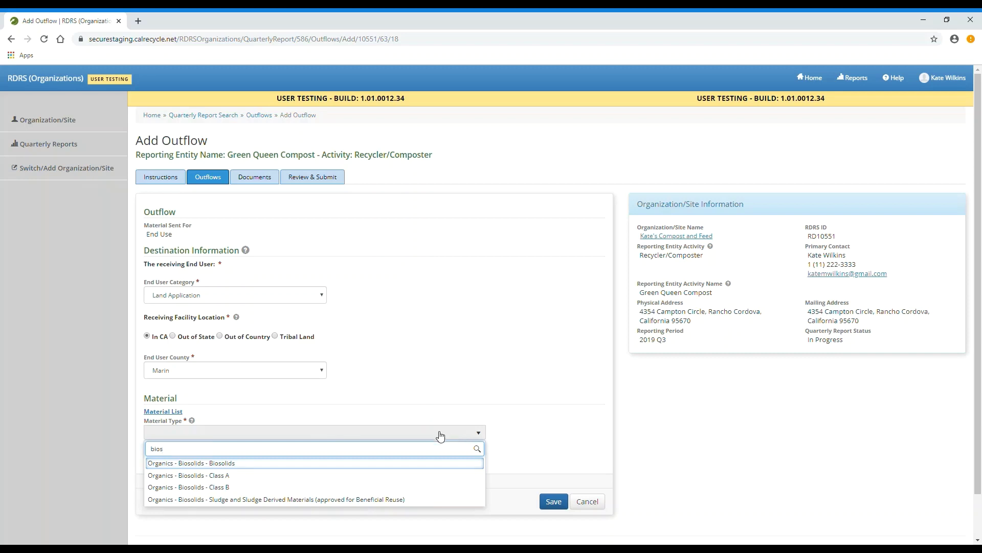
{"action": "left_click", "coordinate": [425, 475]}
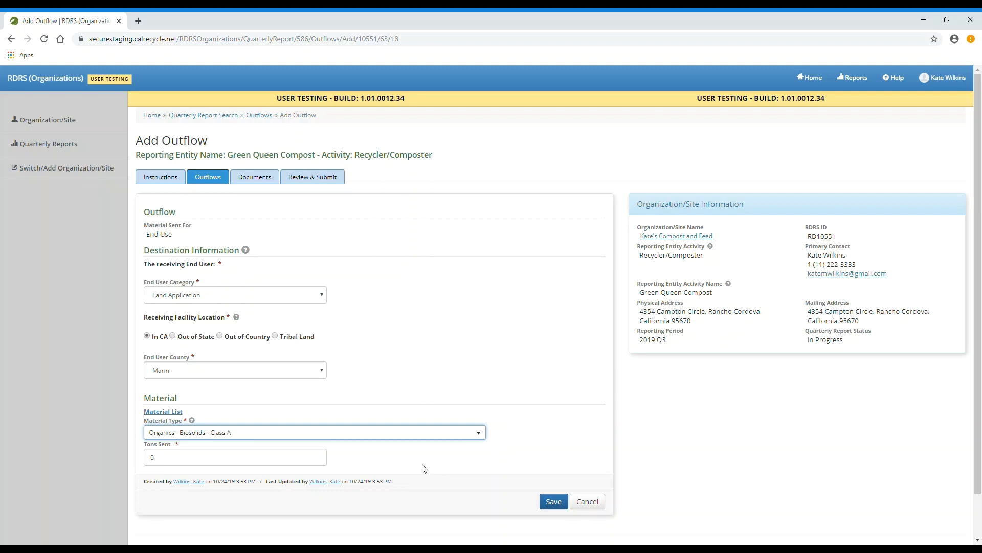
{"action": "left_click", "coordinate": [325, 458]}
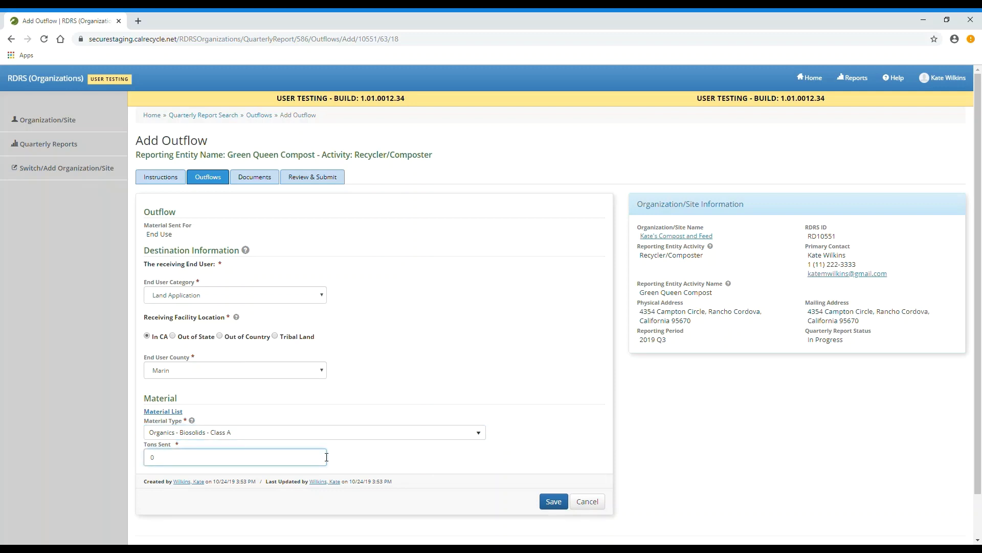
{"action": "key", "text": "BackSpace"}
{"action": "type", "text": "30"}
{"action": "left_click", "coordinate": [551, 504]}
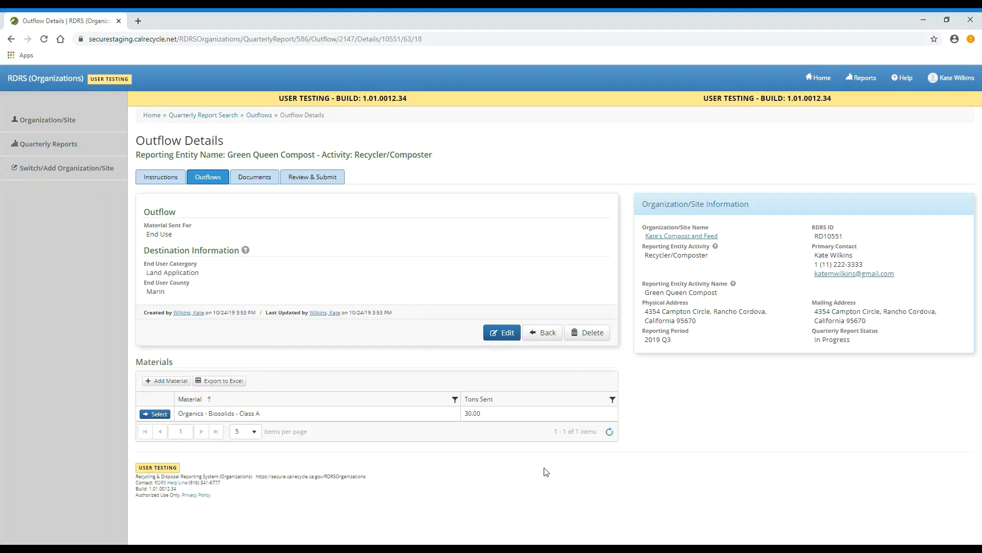
{"action": "left_click", "coordinate": [549, 338]}
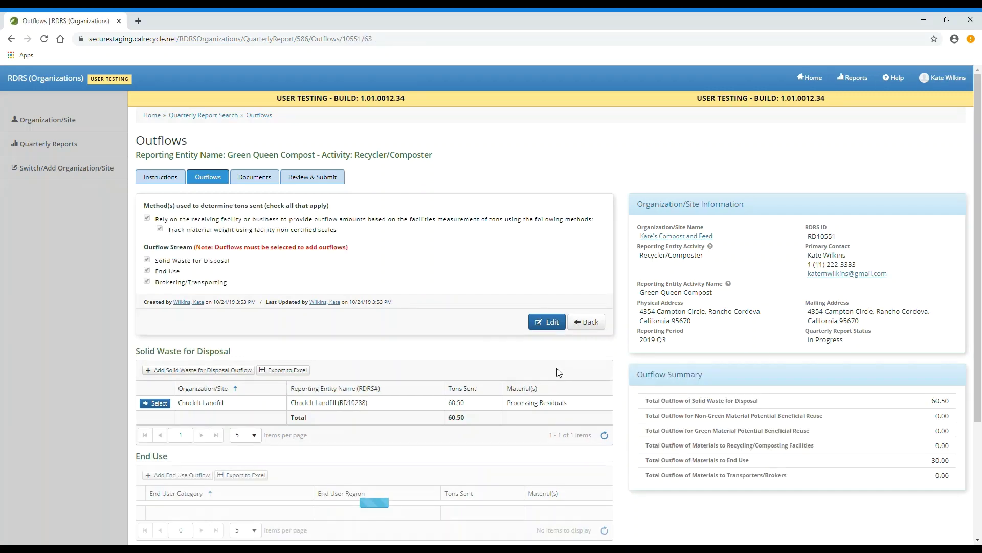
- Start a Brokering/Transporting outflow with The Brokerage as the receiving broker/transporter
{"action": "scroll", "coordinate": [562, 376], "scroll_direction": "down", "scroll_amount": 4}
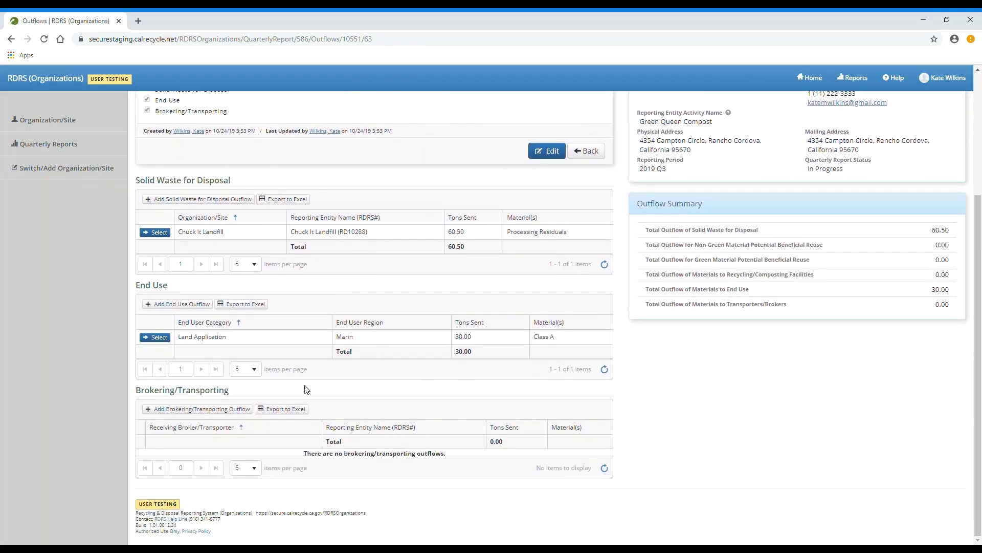
{"action": "left_click", "coordinate": [244, 412]}
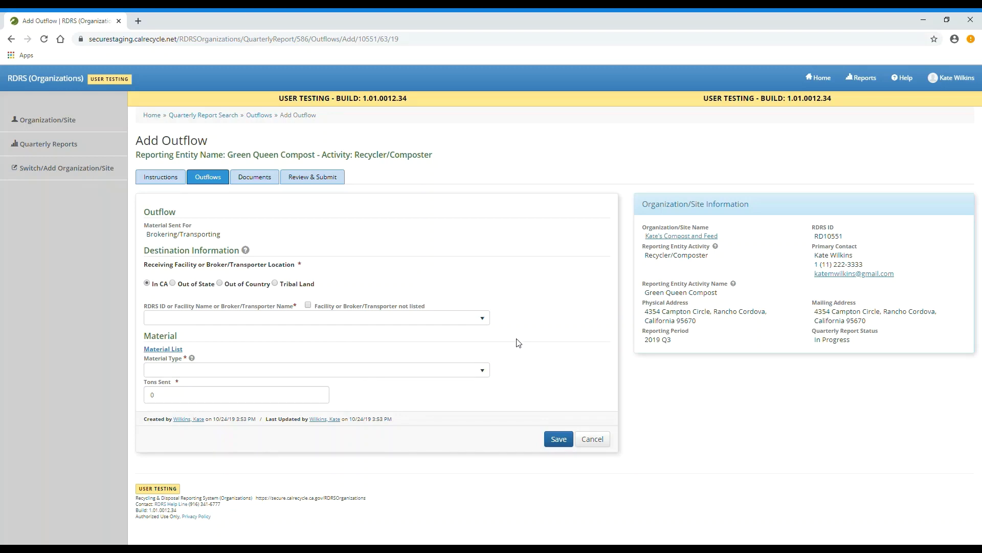
{"action": "left_click", "coordinate": [485, 322]}
{"action": "type", "text": "t"}
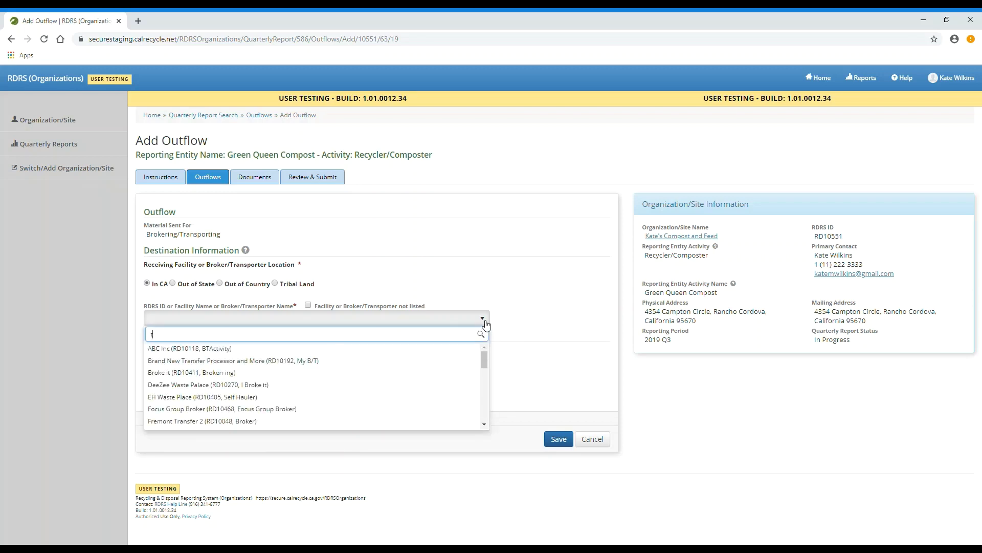
{"action": "type", "text": "he brokera"}
{"action": "left_click", "coordinate": [416, 347]}
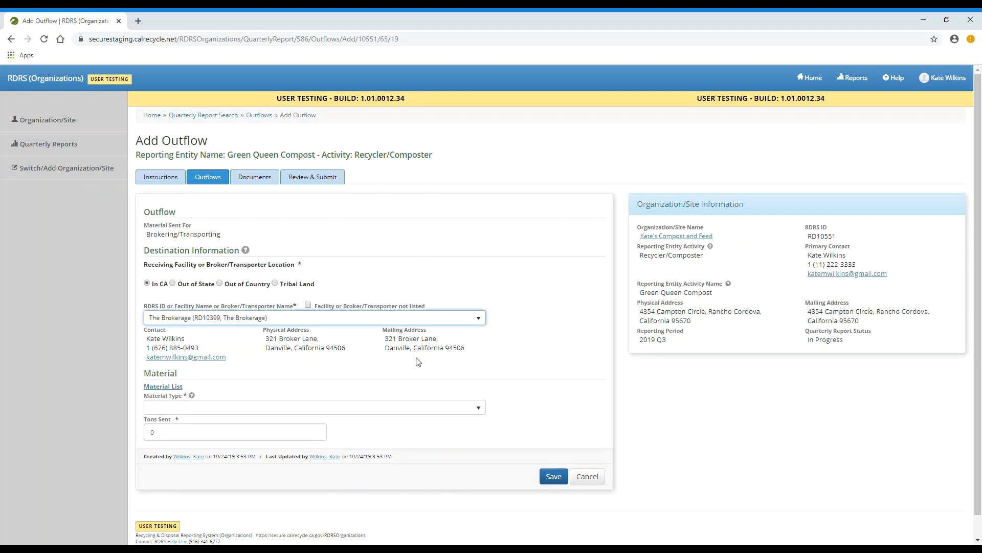
- Set the Brokering/Transporting outflow's material to Organics - Compost - Compost with 30 tons sent, save it and return to the outflows overview
{"action": "left_click", "coordinate": [414, 408]}
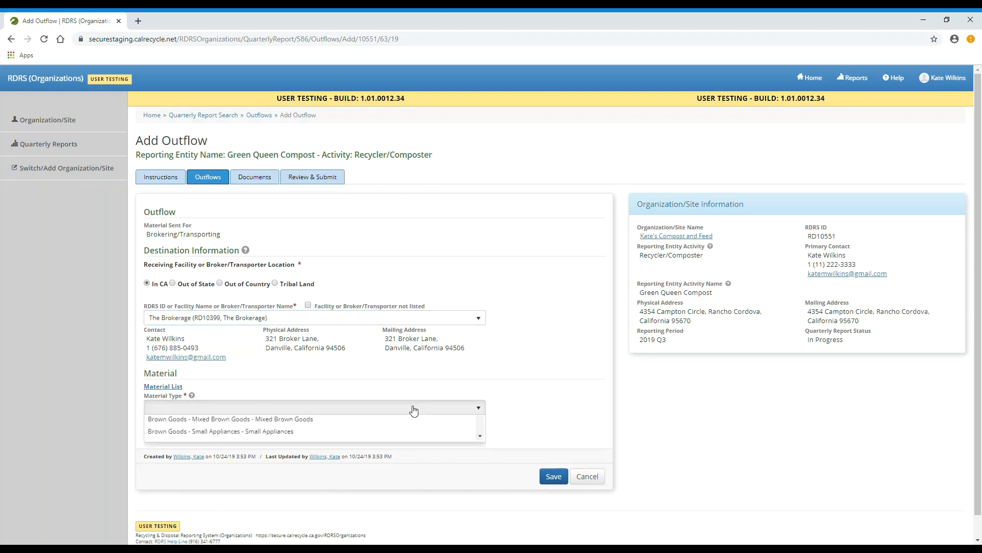
{"action": "type", "text": "compost"}
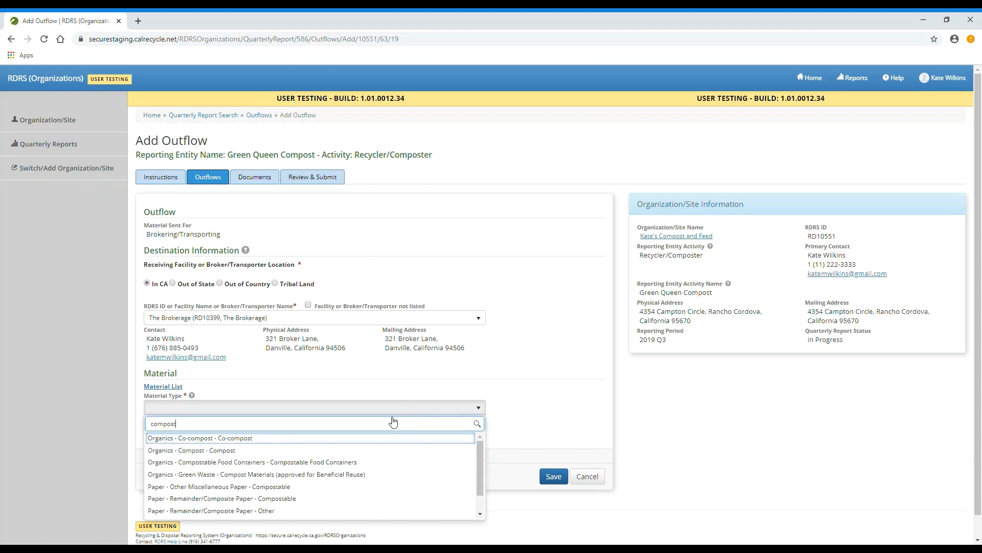
{"action": "left_click", "coordinate": [361, 451]}
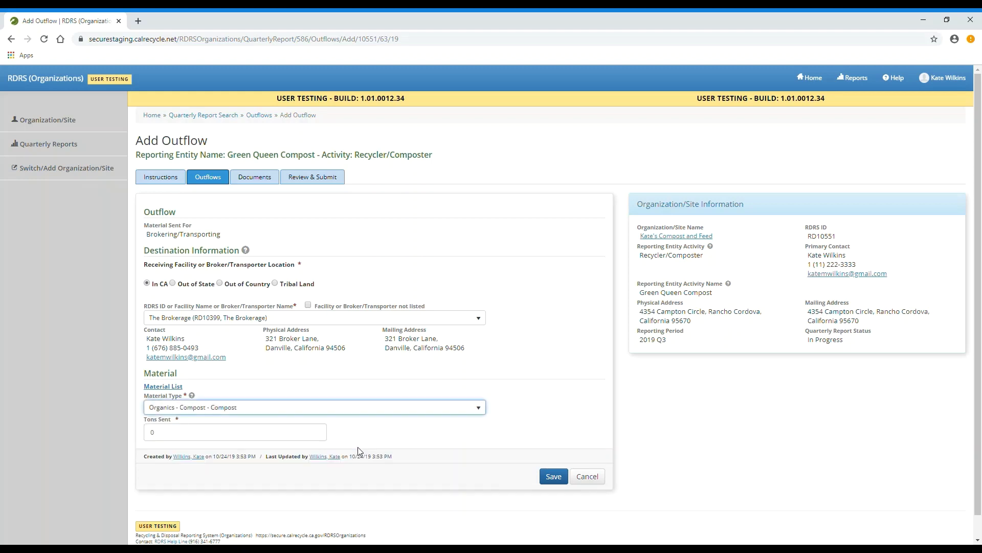
{"action": "left_click", "coordinate": [310, 433]}
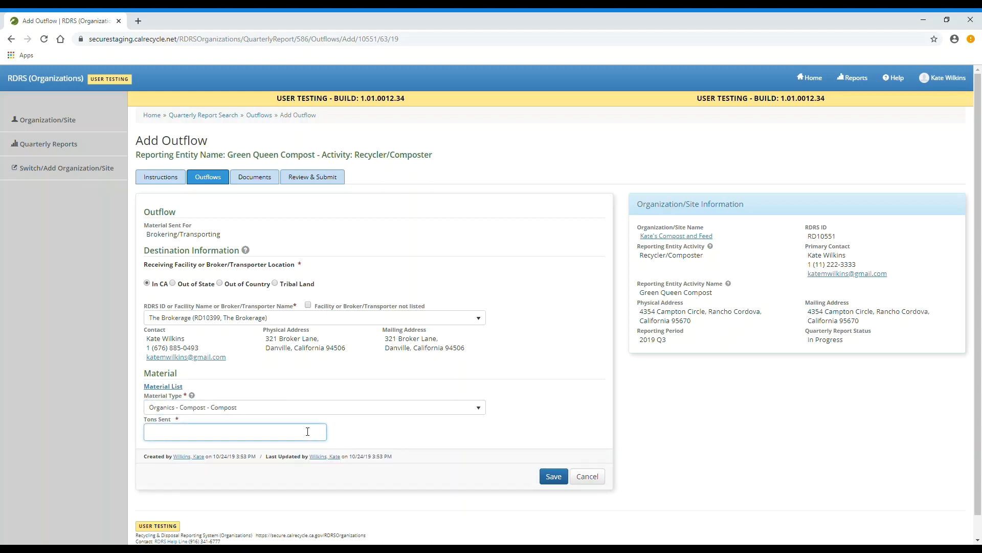
{"action": "type", "text": "30"}
{"action": "left_click", "coordinate": [561, 481]}
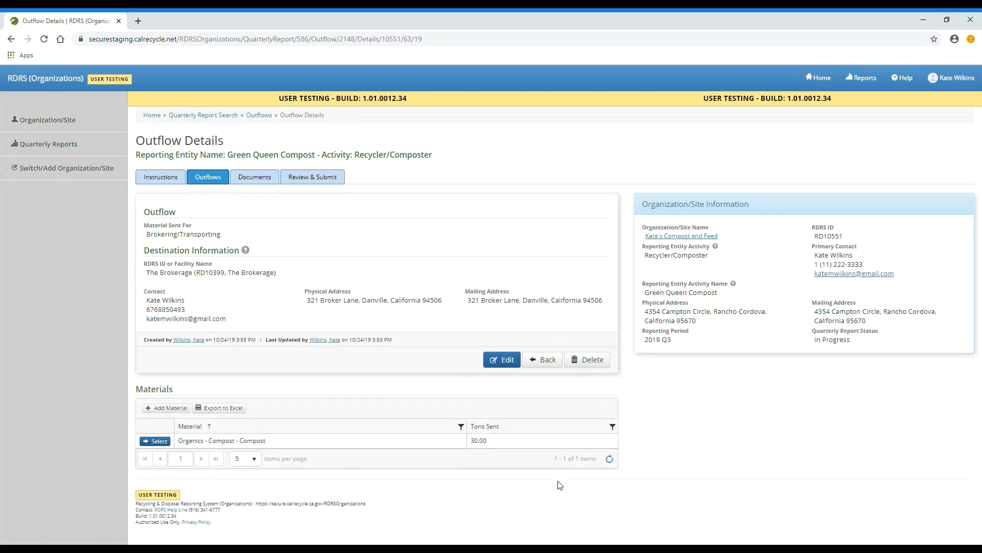
{"action": "left_click", "coordinate": [543, 364]}
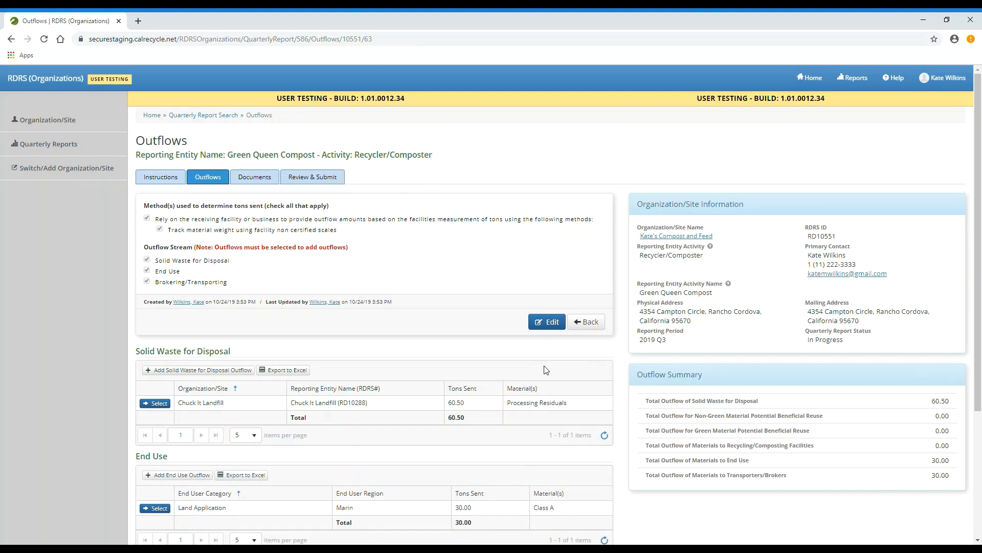
- Check the entries in the solid waste, end use and brokering outflow tables, and view the report's documents list
{"action": "scroll", "coordinate": [546, 369], "scroll_direction": "down", "scroll_amount": 1}
{"action": "scroll", "coordinate": [546, 370], "scroll_direction": "down", "scroll_amount": 2}
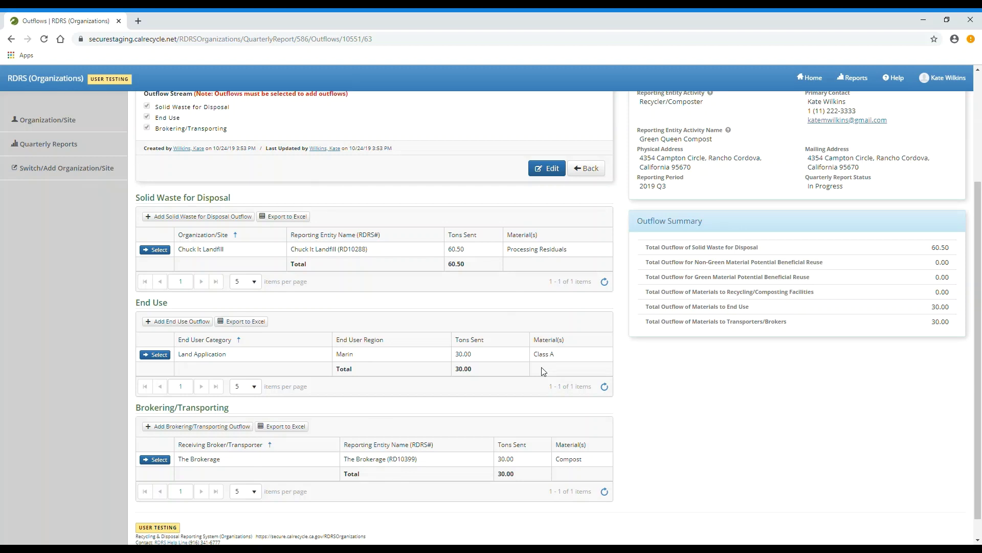
{"action": "scroll", "coordinate": [543, 369], "scroll_direction": "up", "scroll_amount": 3}
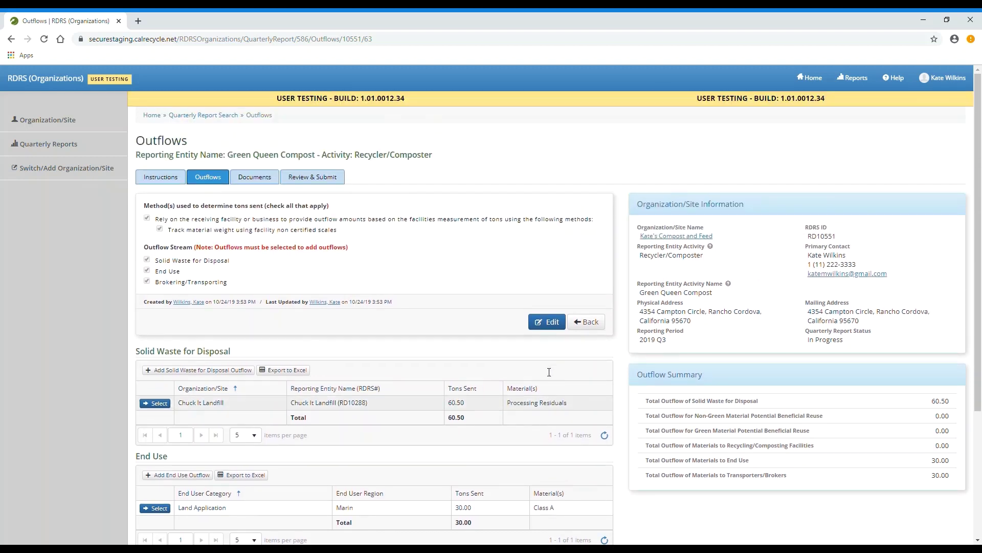
{"action": "left_click", "coordinate": [272, 177]}
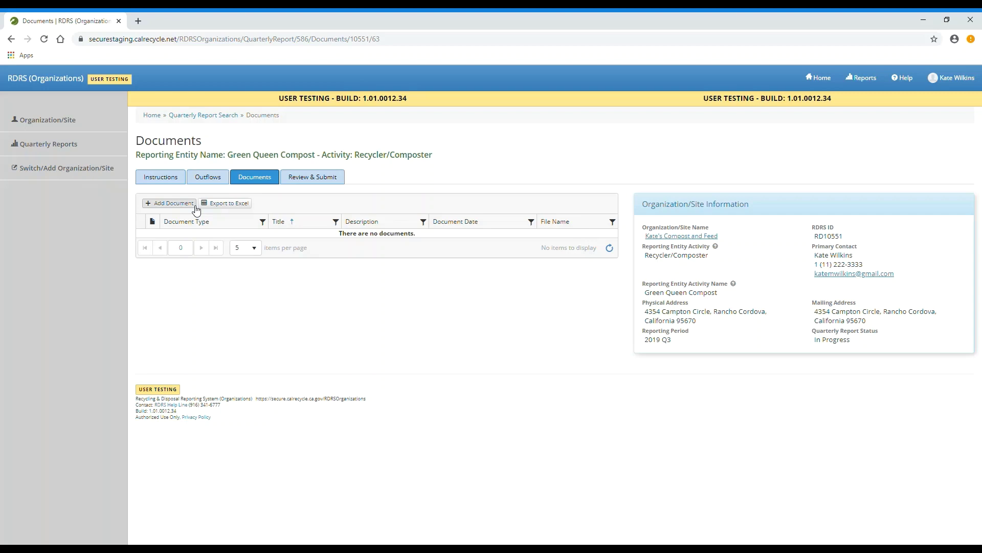
- Check the report's flags and outflow summary before submission, and run the quarterly report review
{"action": "left_click", "coordinate": [310, 178]}
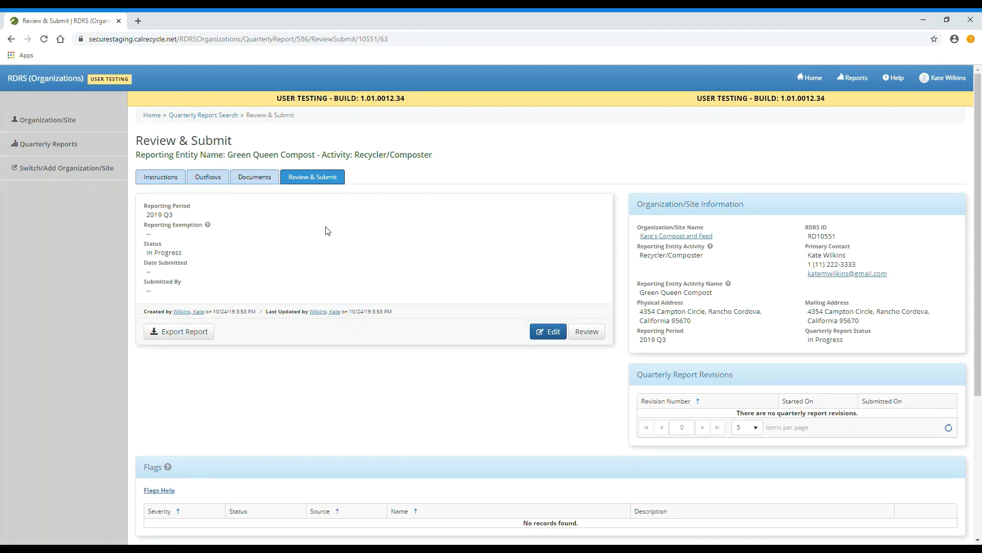
{"action": "scroll", "coordinate": [411, 400], "scroll_direction": "down", "scroll_amount": 3}
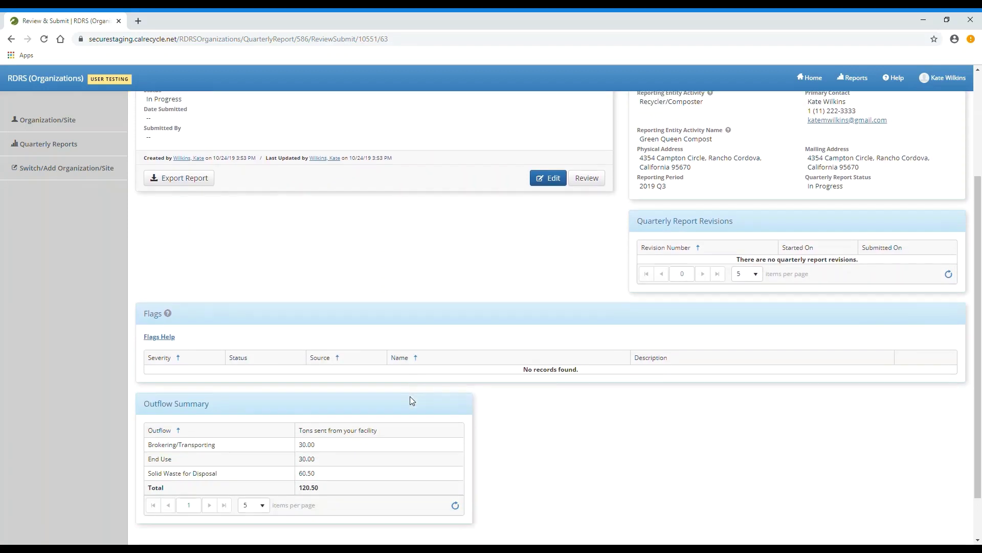
{"action": "scroll", "coordinate": [411, 400], "scroll_direction": "down", "scroll_amount": 1}
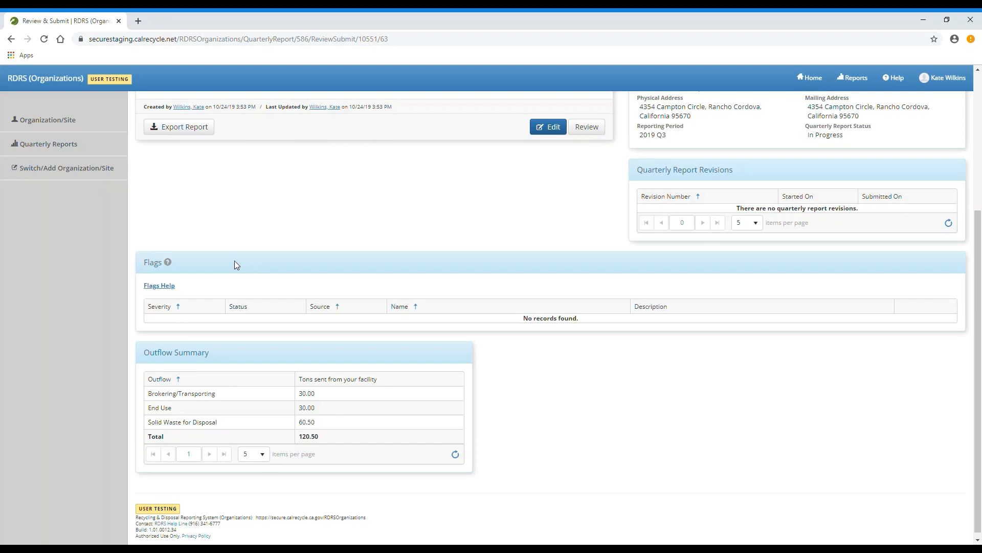
{"action": "scroll", "coordinate": [450, 264], "scroll_direction": "up", "scroll_amount": 2}
{"action": "scroll", "coordinate": [455, 269], "scroll_direction": "up", "scroll_amount": 2}
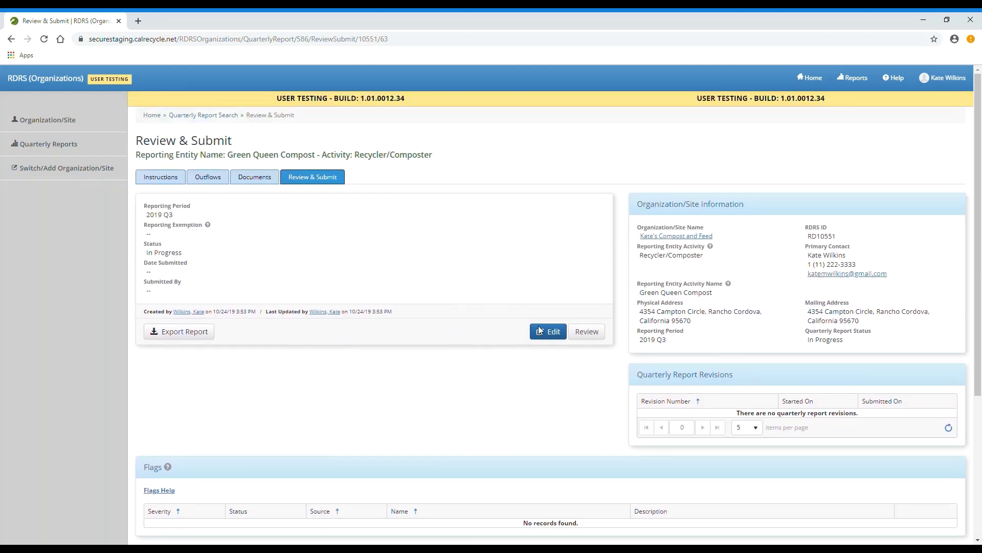
{"action": "left_click", "coordinate": [589, 333]}
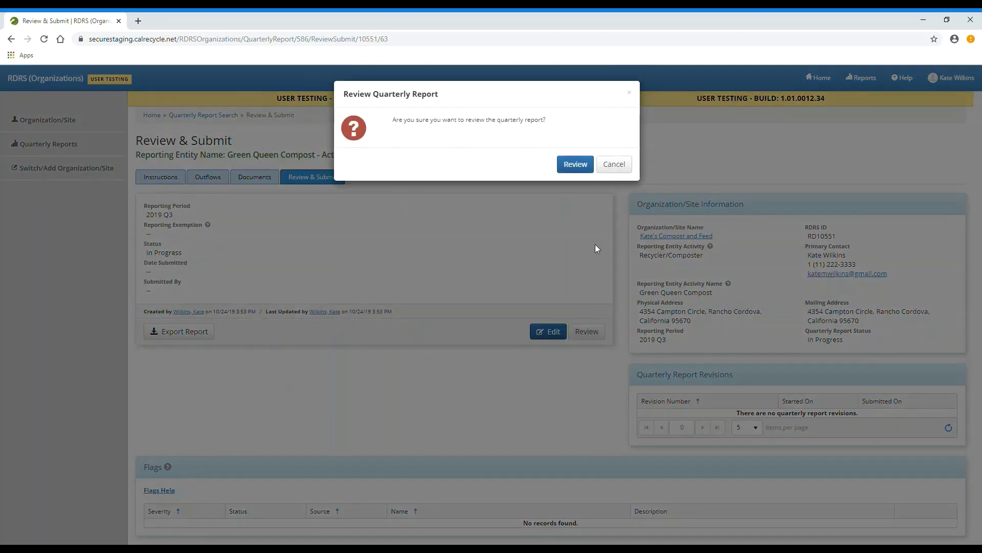
{"action": "left_click", "coordinate": [574, 164]}
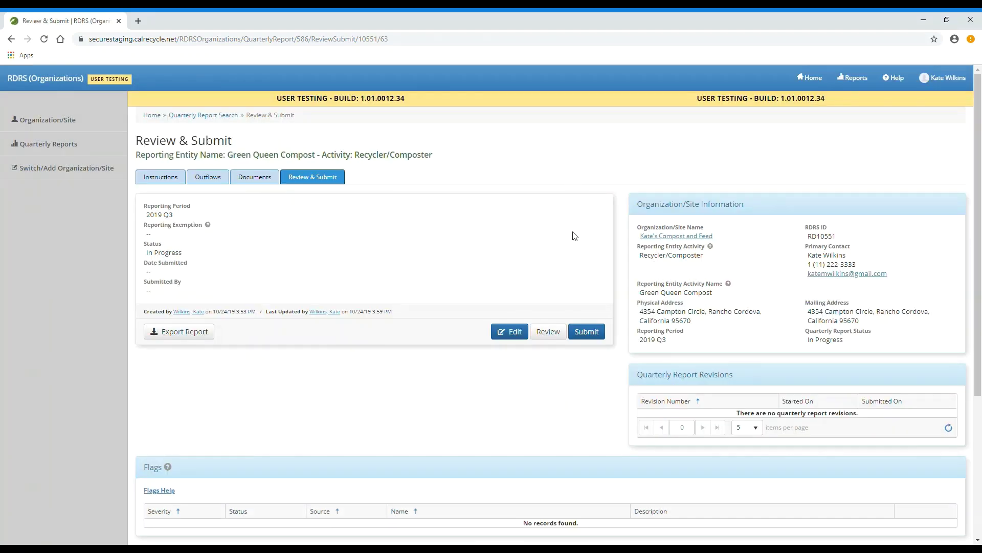
- Recheck the flags and outflow summary, submit the reviewed quarterly report with its certification, and dismiss the submission notice
{"action": "scroll", "coordinate": [576, 236], "scroll_direction": "down", "scroll_amount": 3}
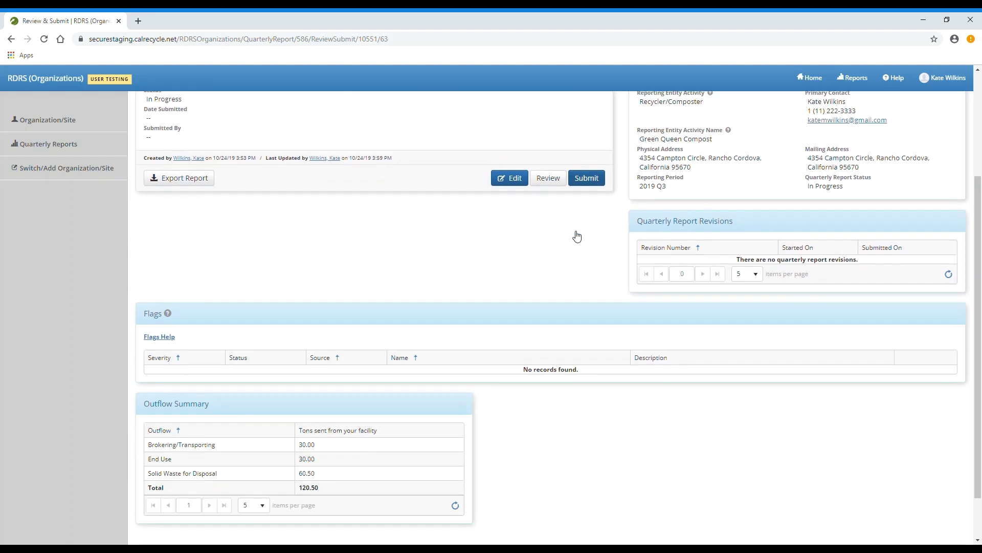
{"action": "scroll", "coordinate": [578, 240], "scroll_direction": "down", "scroll_amount": 1}
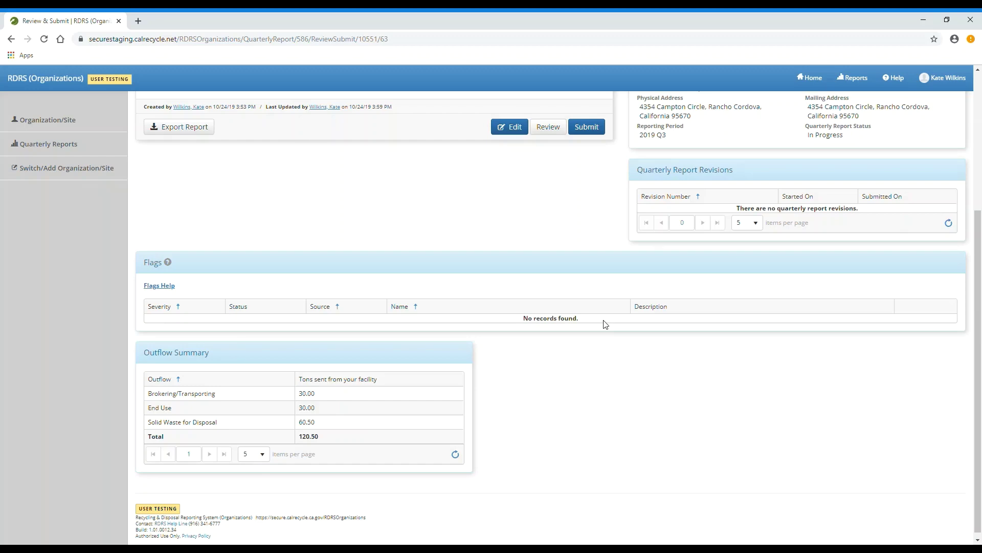
{"action": "scroll", "coordinate": [606, 327], "scroll_direction": "up", "scroll_amount": 4}
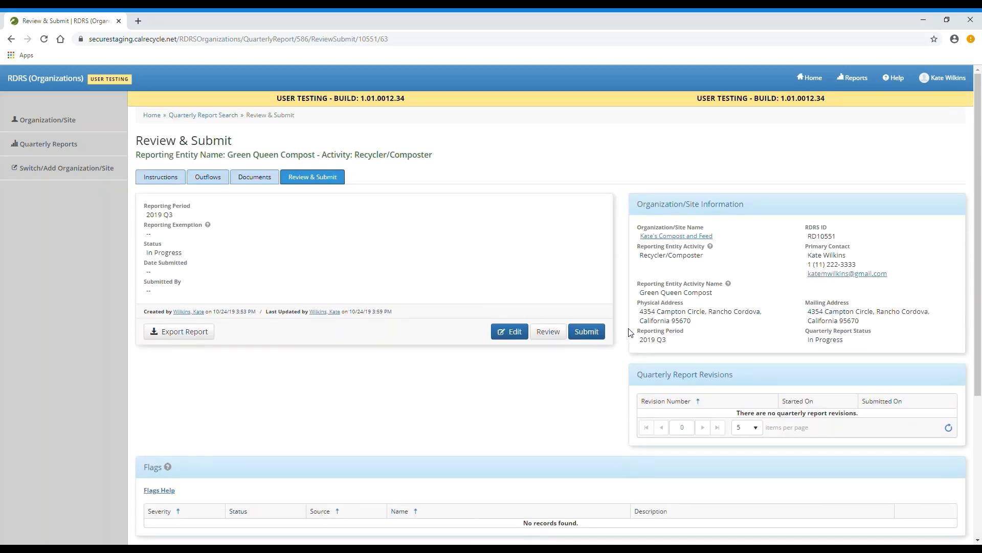
{"action": "left_click", "coordinate": [597, 334]}
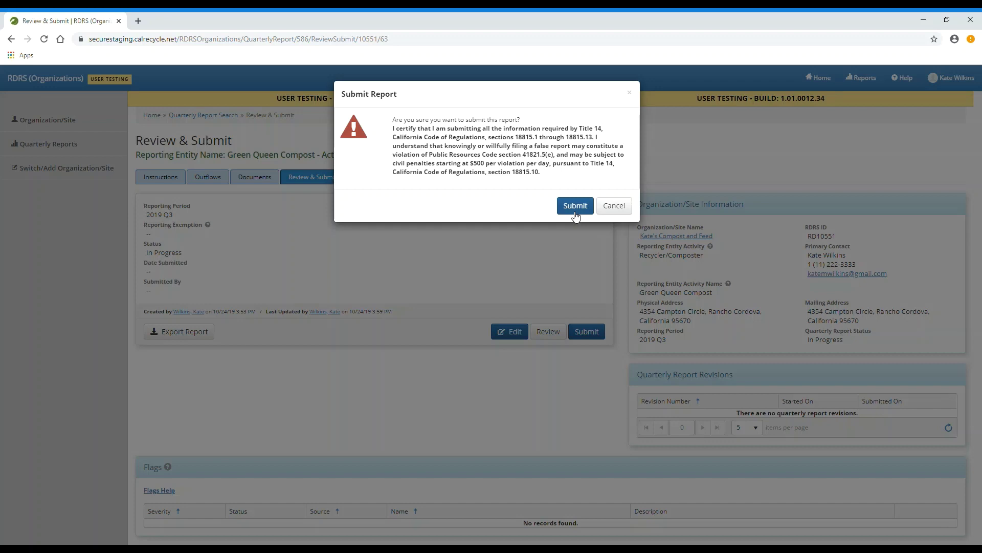
{"action": "left_click", "coordinate": [575, 207]}
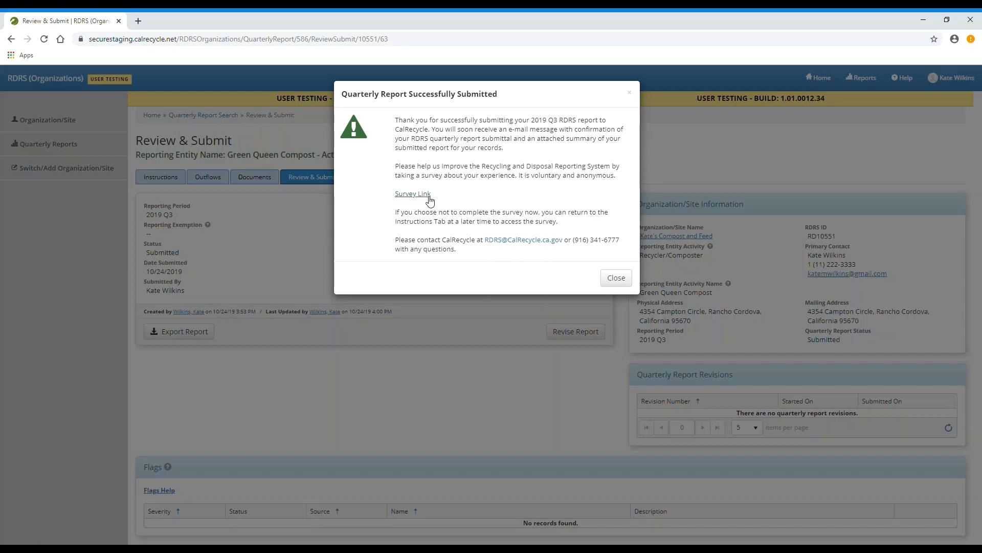
{"action": "left_click", "coordinate": [616, 277]}
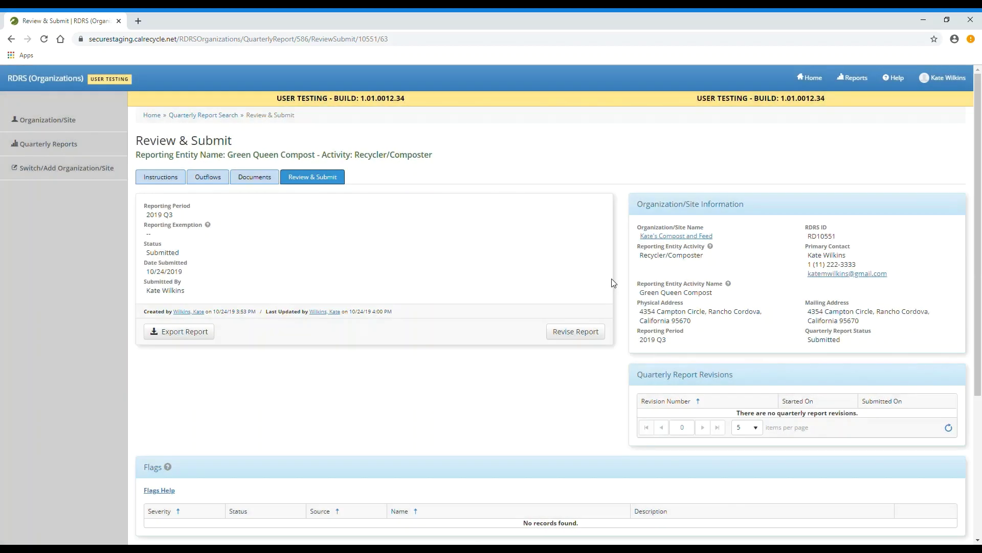